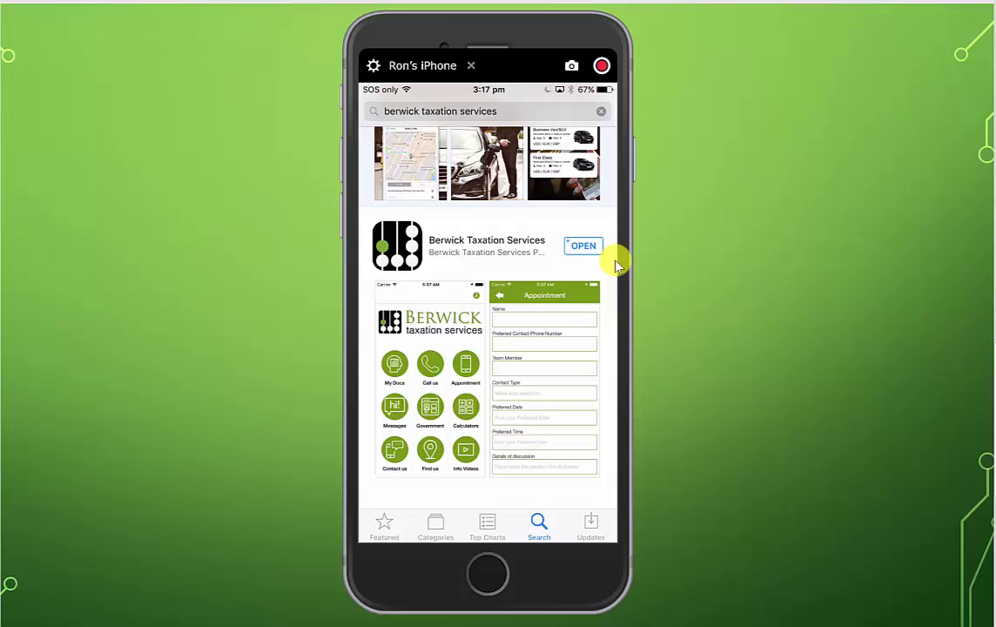
Step: Launch Berwick Taxation Services from its App Store search result
left_click(582, 255)
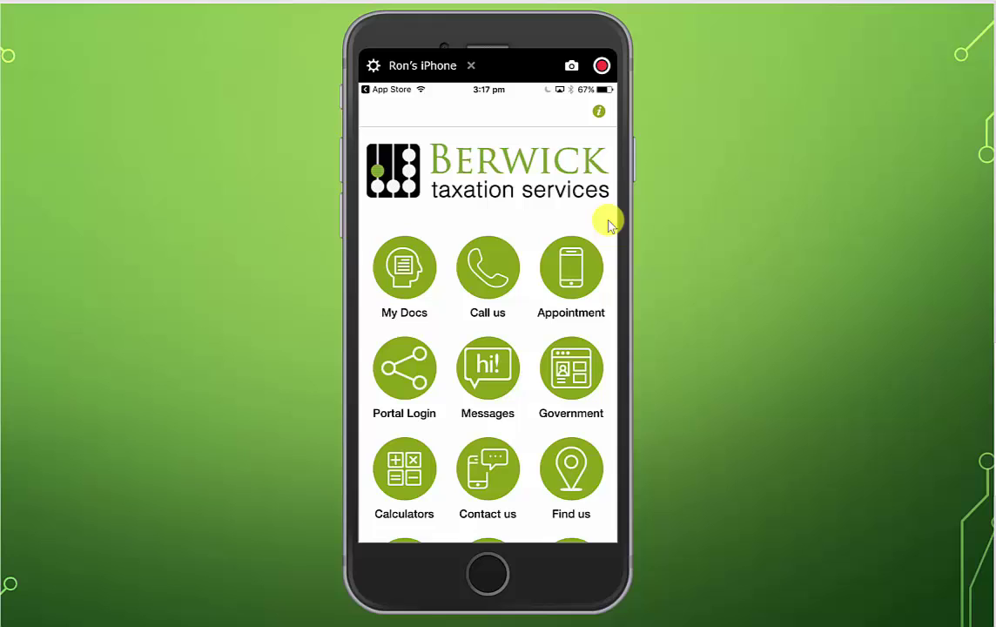
Step: Register a new account with name, email, phone and password from the locked My Docs screen
left_click(408, 269)
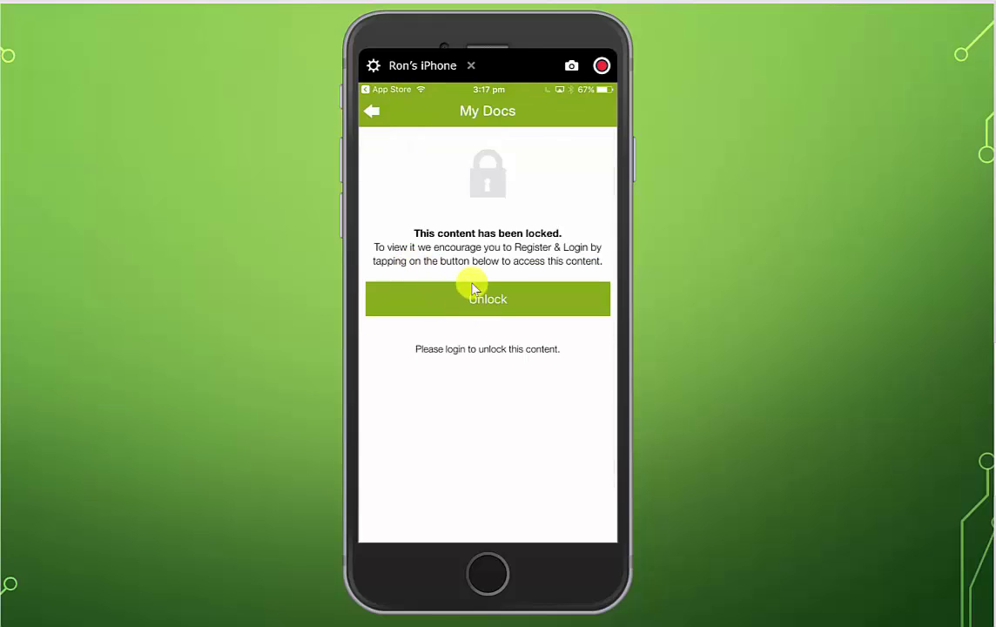
left_click(506, 323)
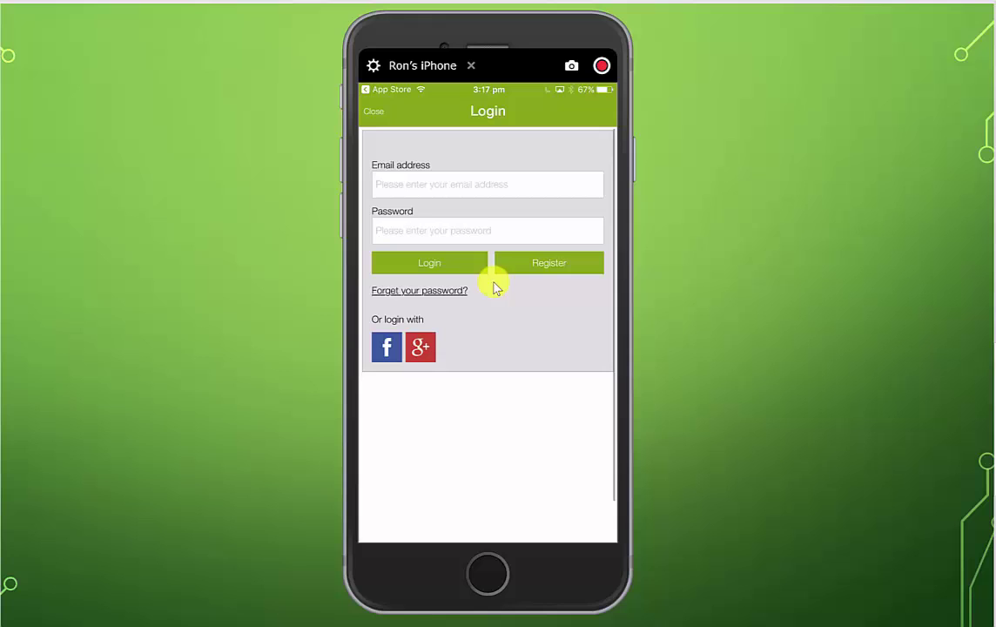
left_click(544, 264)
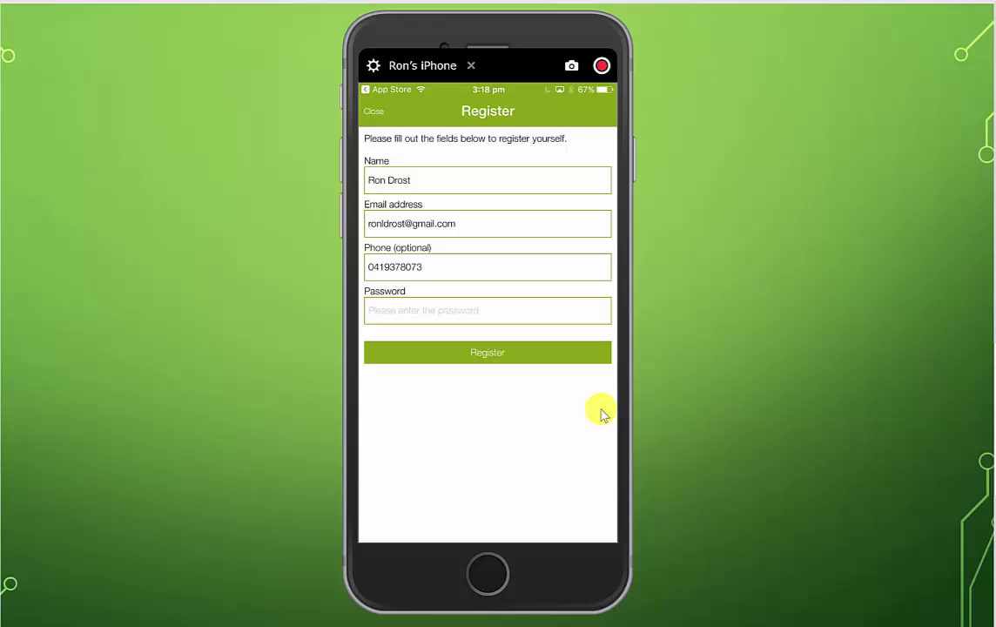
left_click(489, 357)
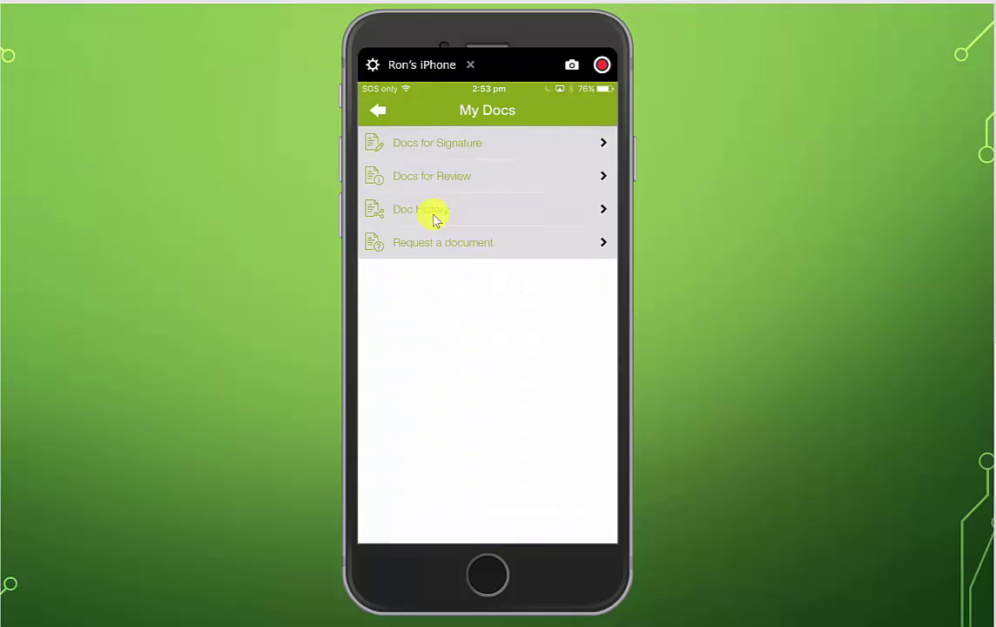
Step: View Docs for Signature, which holds a Secure Documents folder
left_click(448, 155)
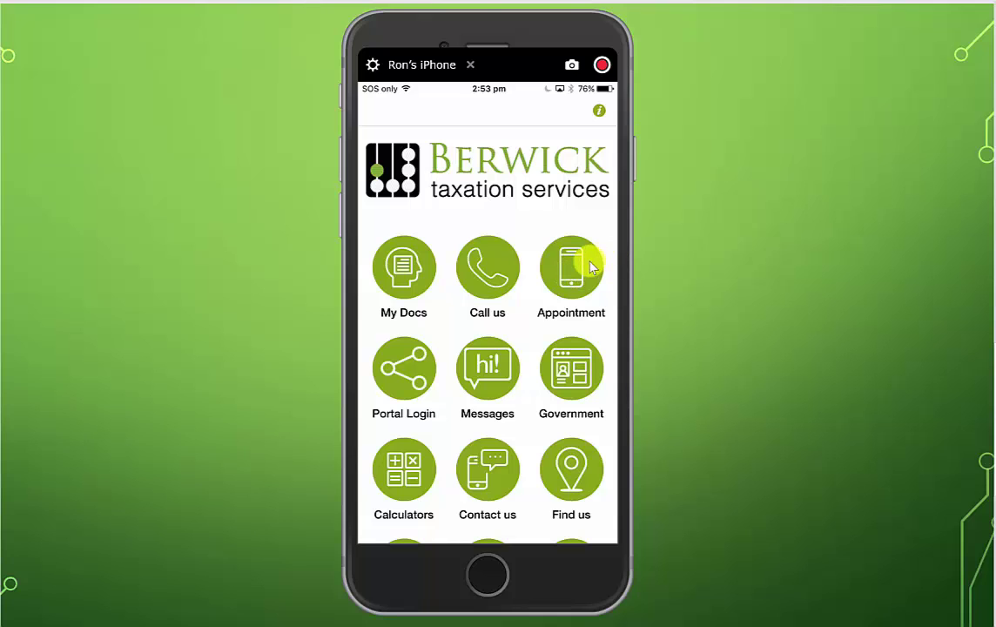
left_click(589, 263)
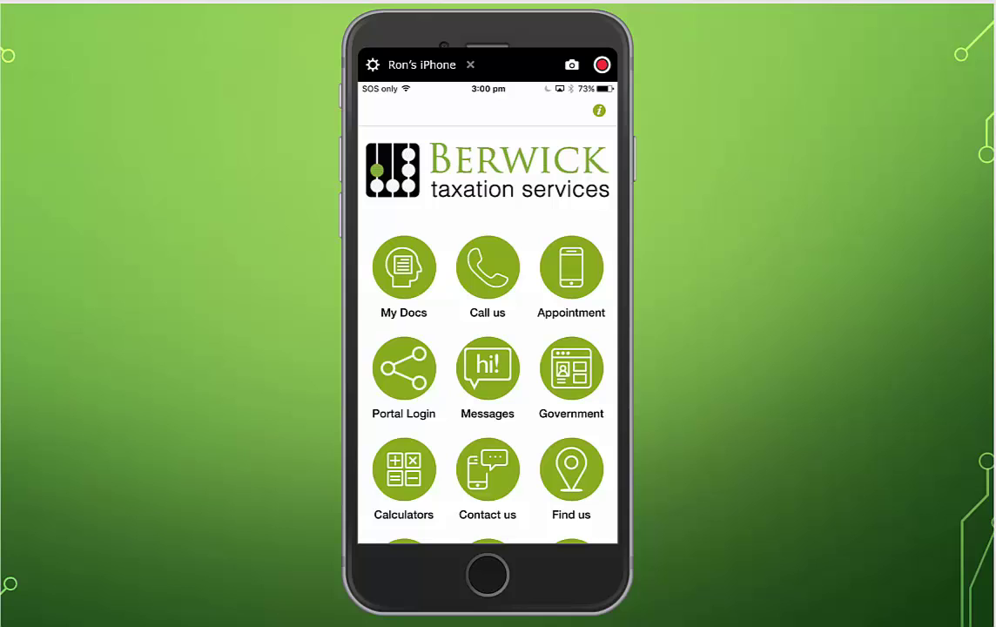
left_click(403, 385)
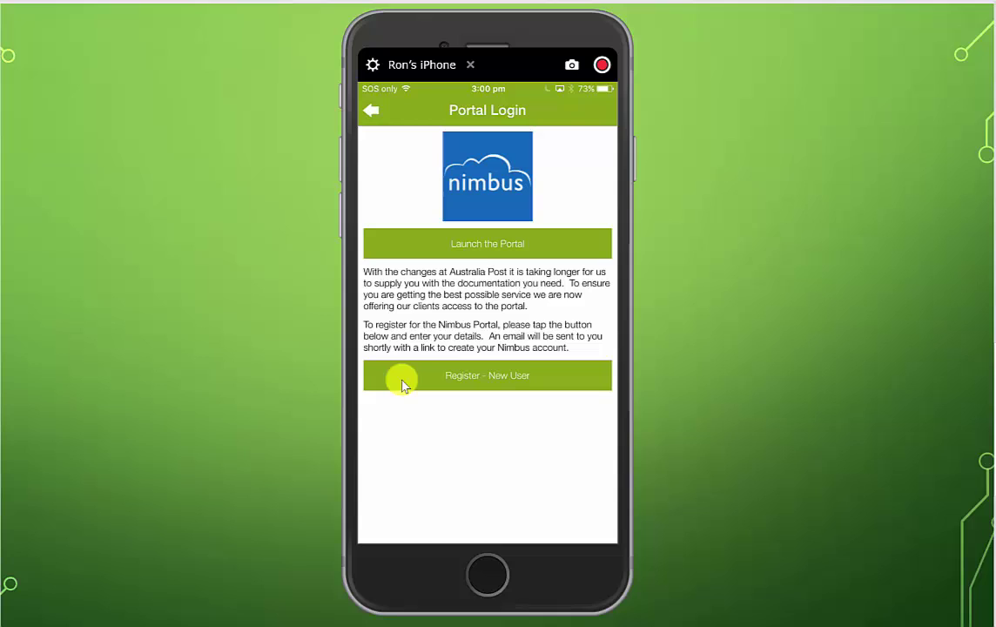
left_click(503, 253)
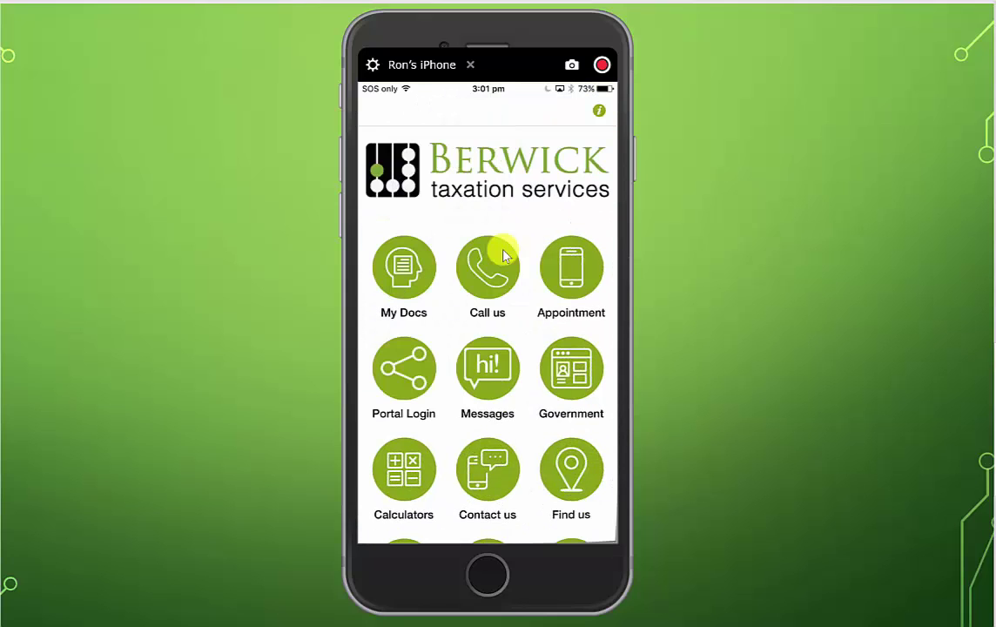
left_click(487, 370)
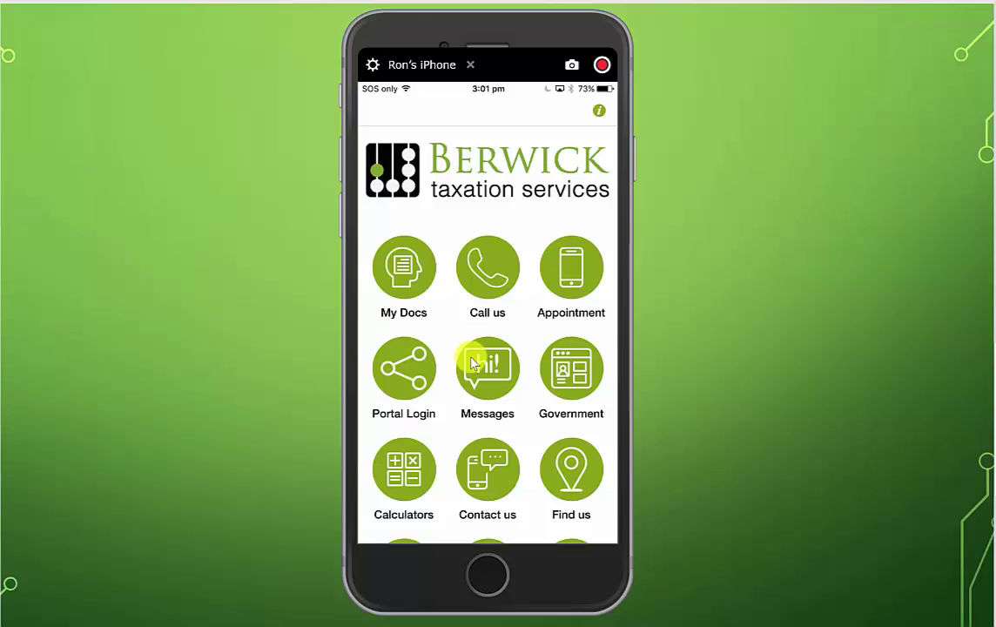
left_click(565, 376)
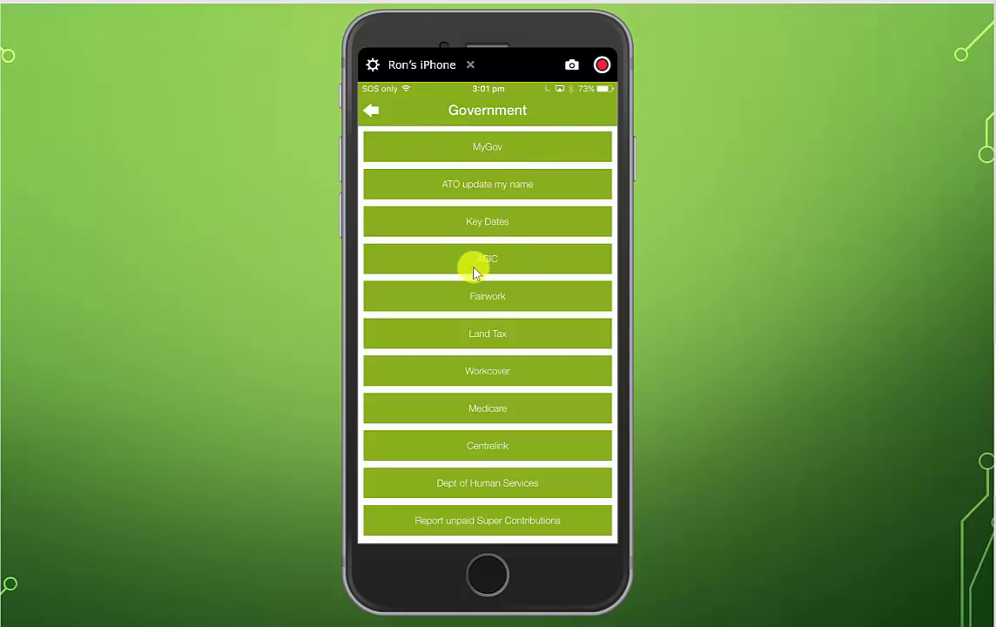
left_click(490, 338)
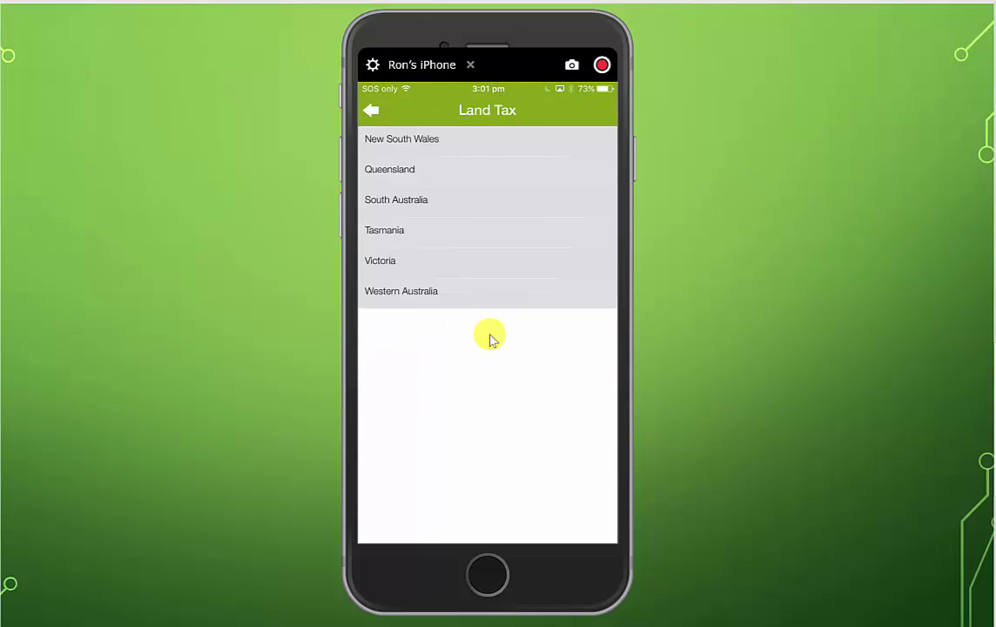
left_click(383, 229)
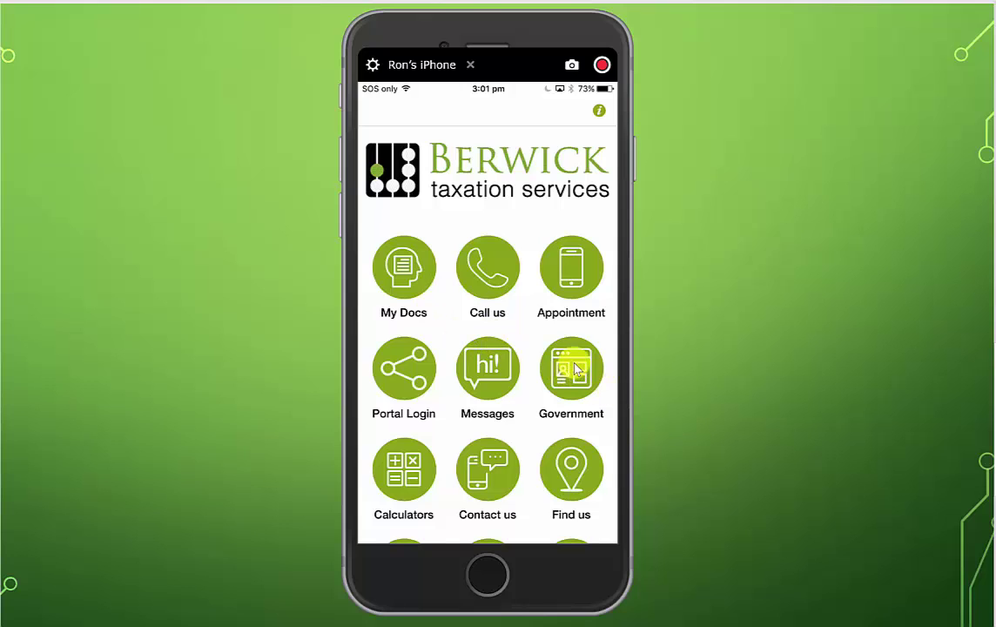
left_click(410, 481)
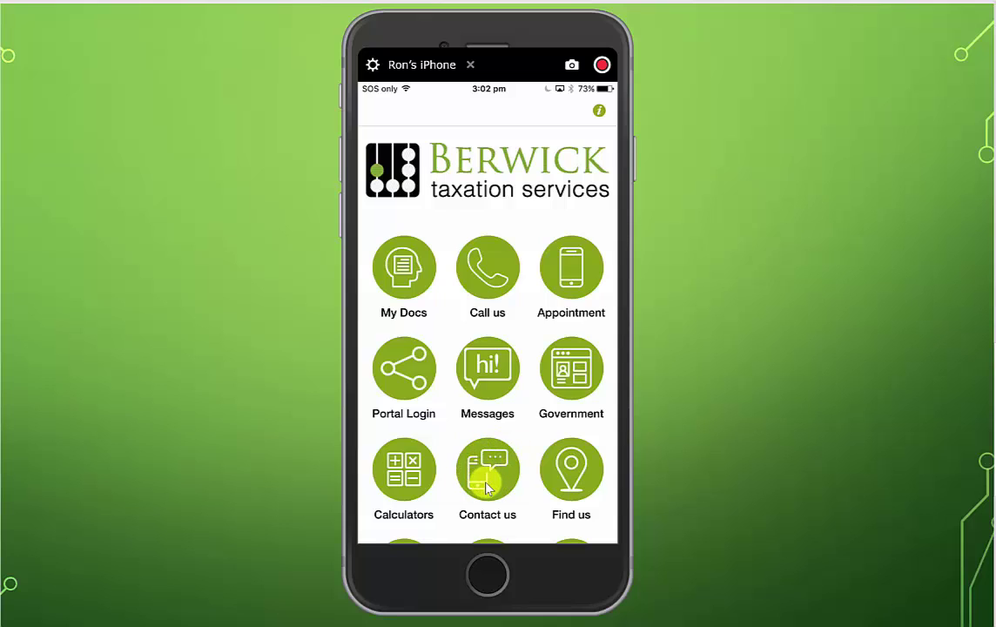
Step: Dictate a Contact us message requesting a morning callback about accounting figures
left_click(487, 484)
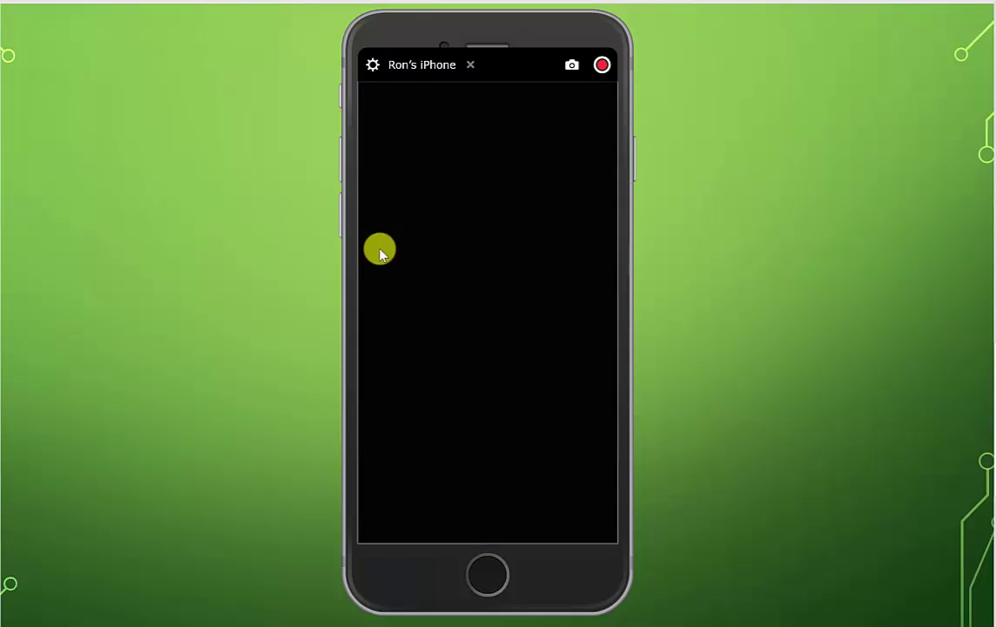
left_click(385, 266)
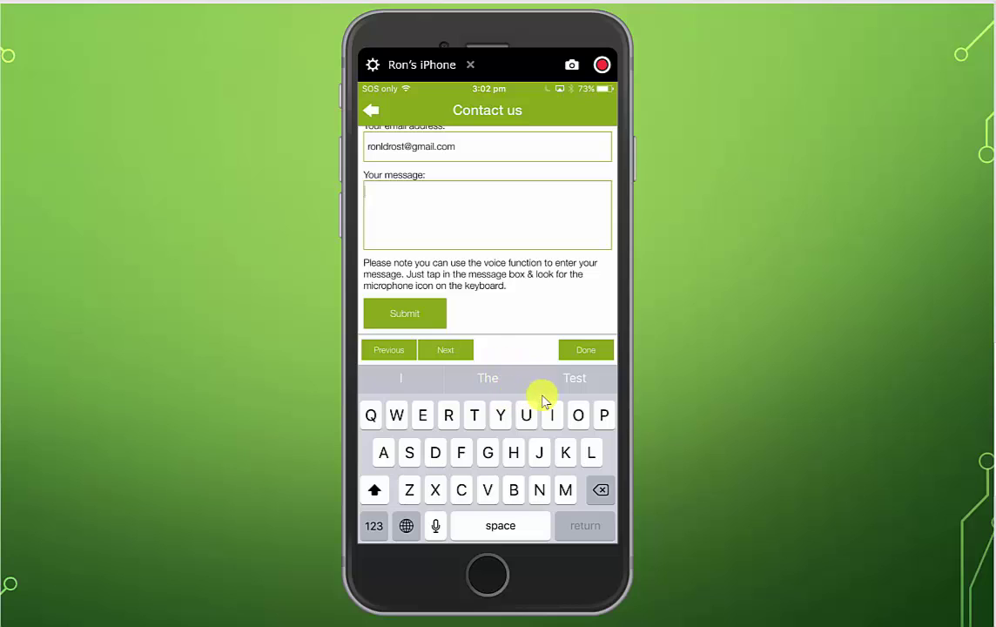
left_click(467, 531)
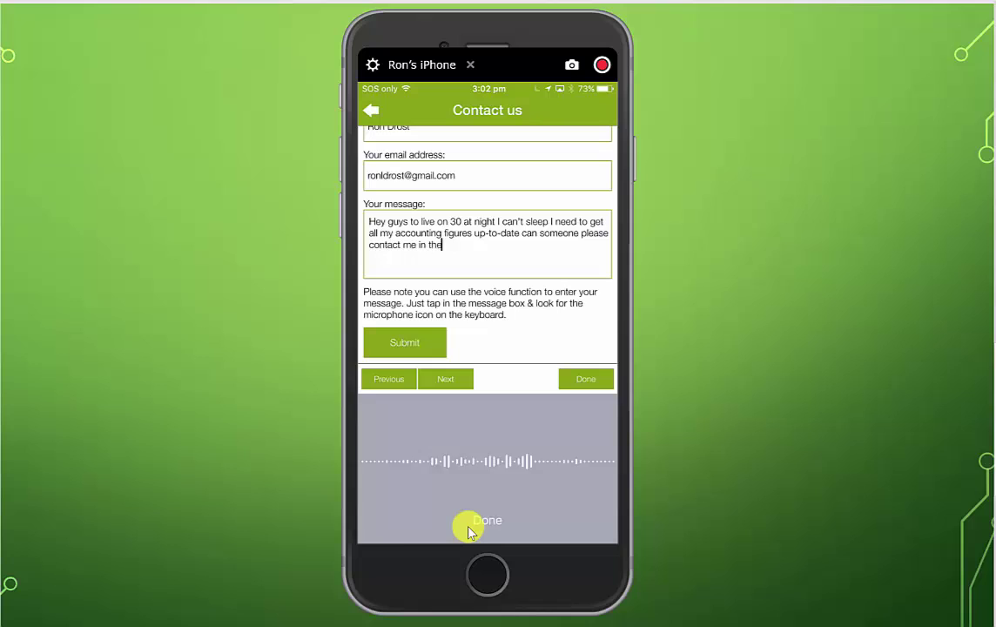
left_click(468, 531)
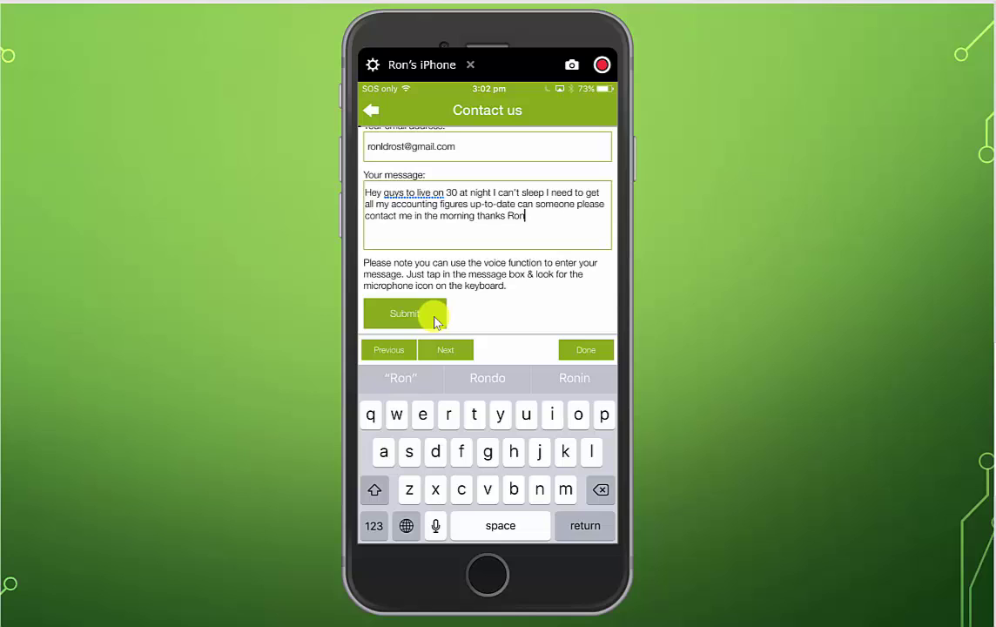
Step: Submit the contact message and view the Find us map, address and phone details
left_click(435, 321)
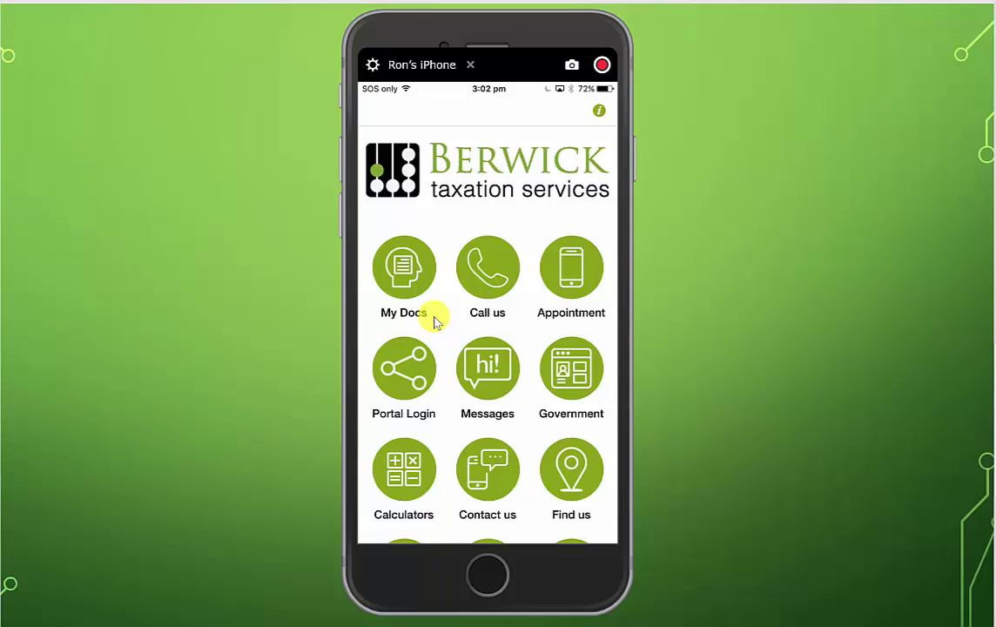
left_click(579, 477)
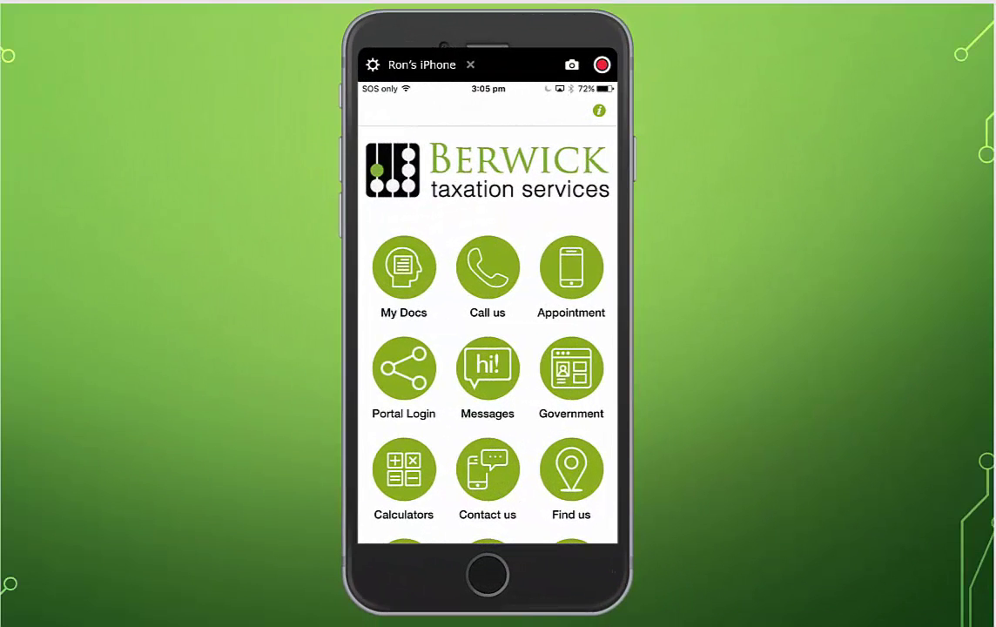
Step: Scroll the home screen down to reveal Log Book, FBT Mileage, Checklists and Feedback
scroll(488, 331, "down", 5)
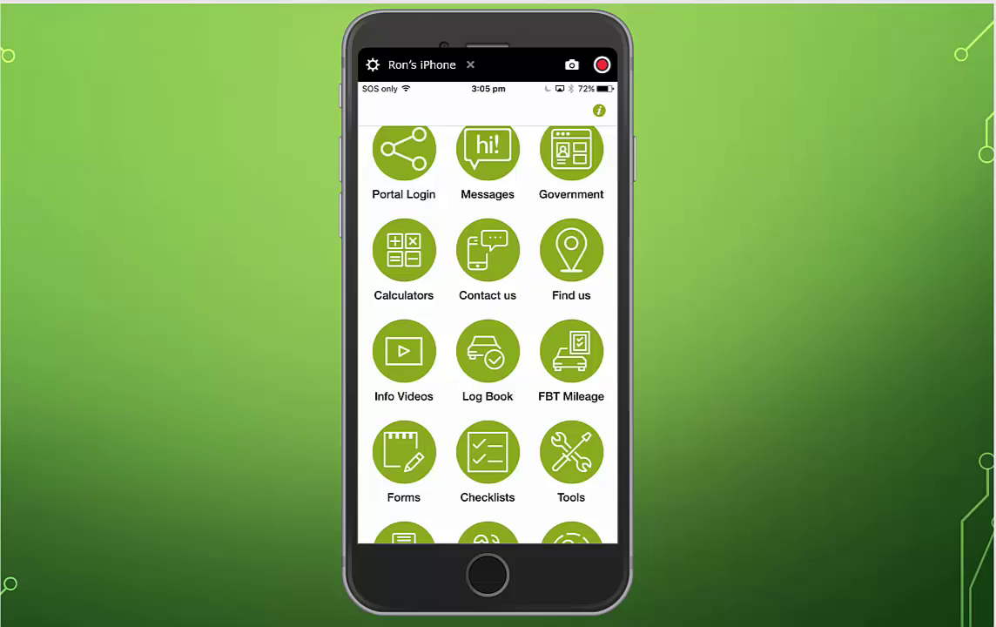
scroll(488, 331, "down", 3)
scroll(487, 330, "down", 2)
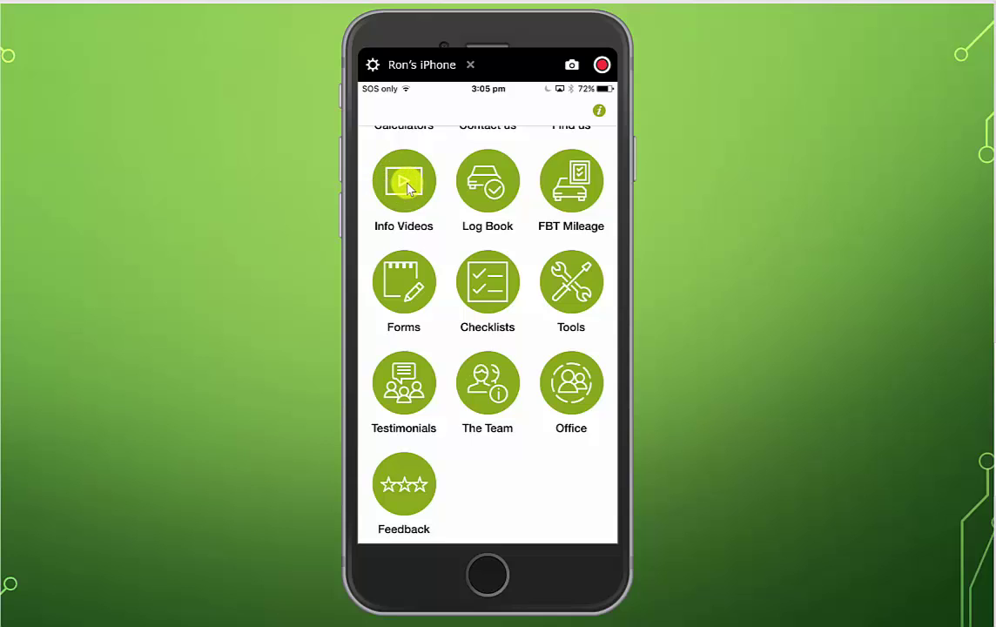
left_click(481, 189)
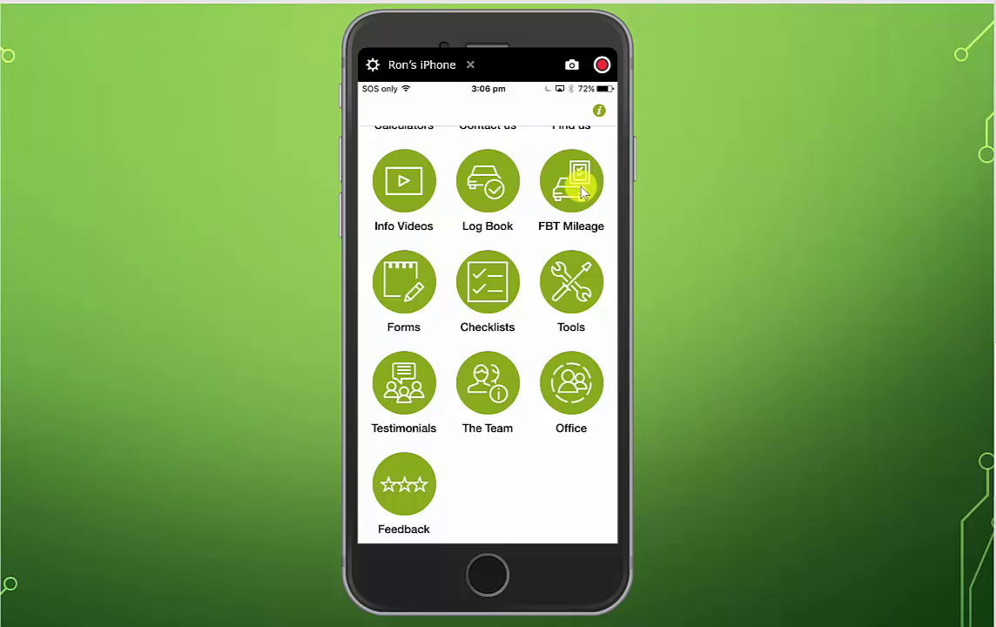
left_click(582, 192)
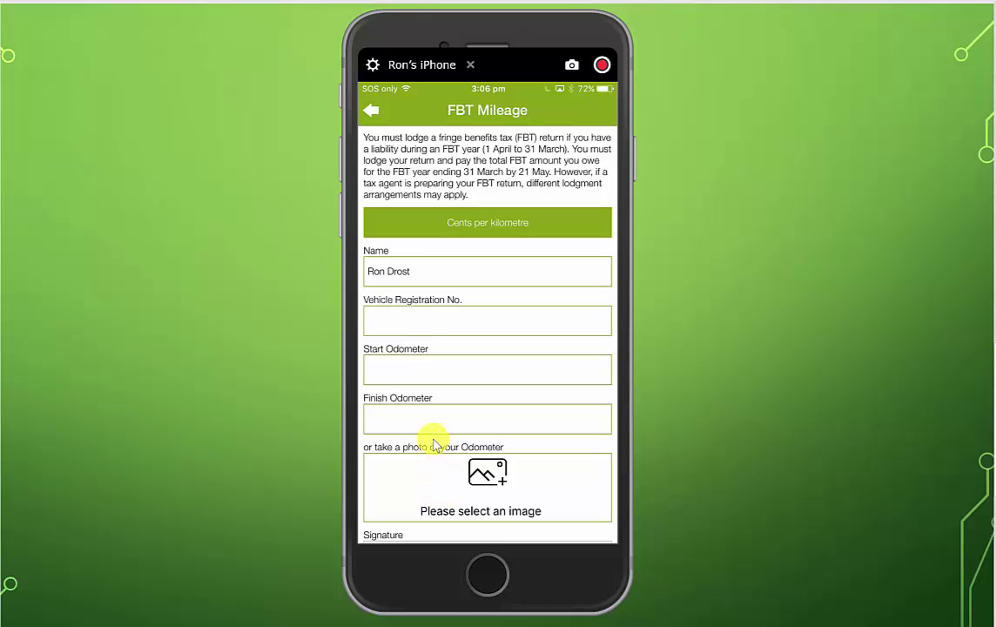
scroll(457, 326, "down", 5)
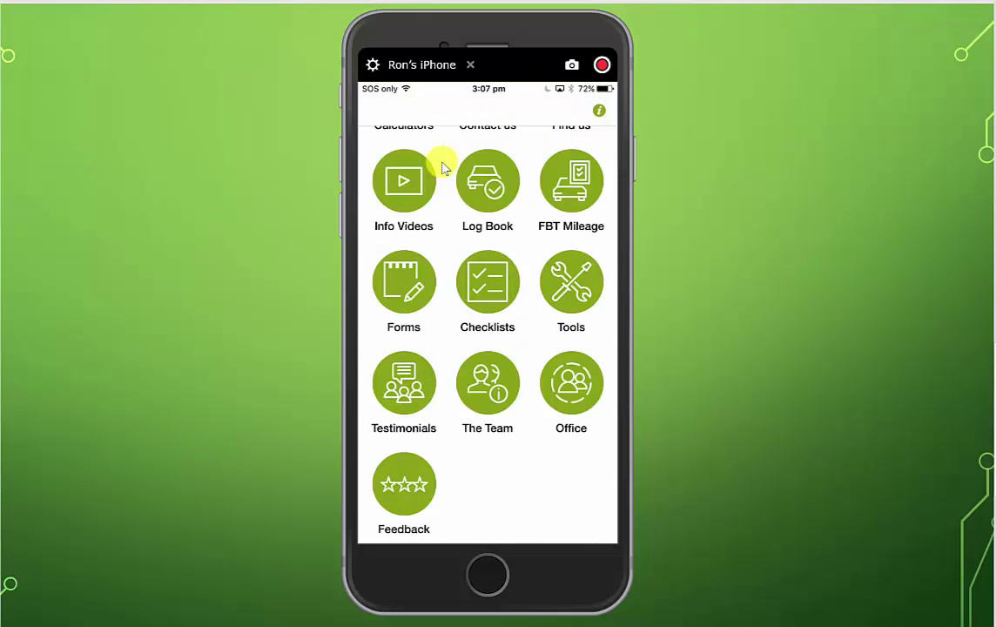
left_click(494, 297)
left_click(593, 289)
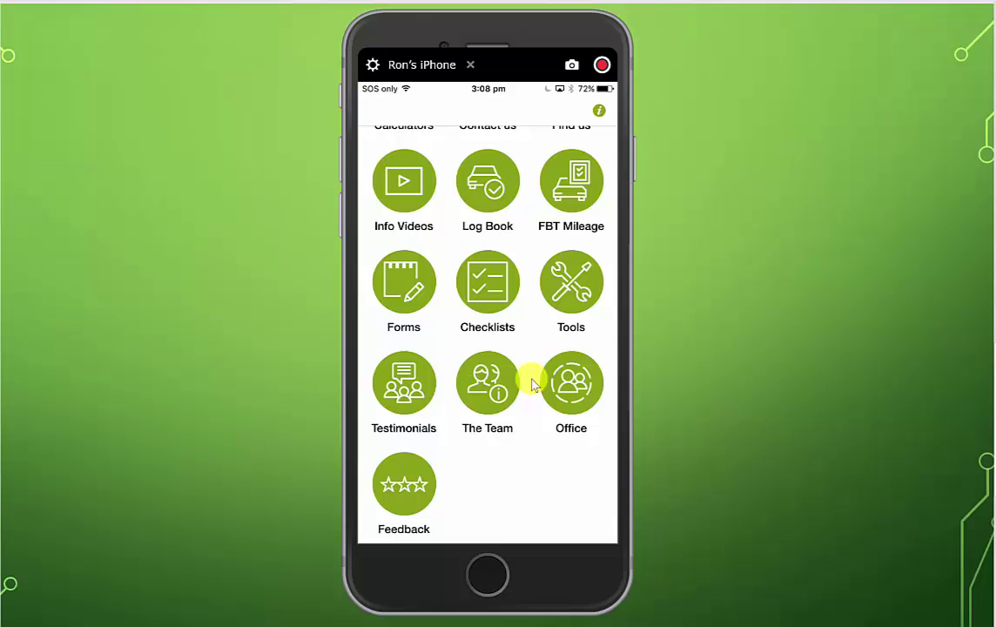
left_click(414, 493)
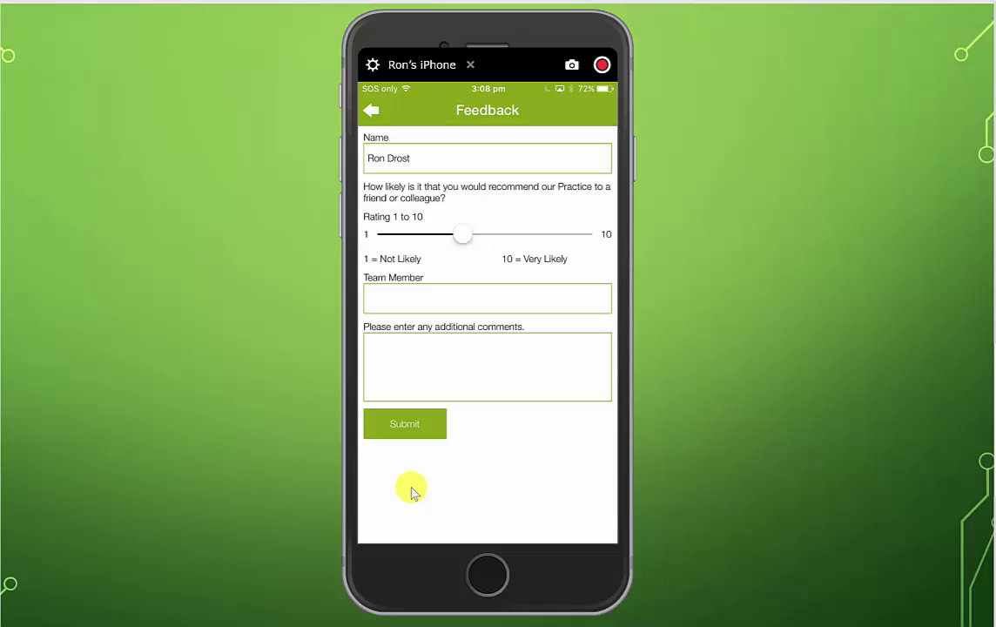